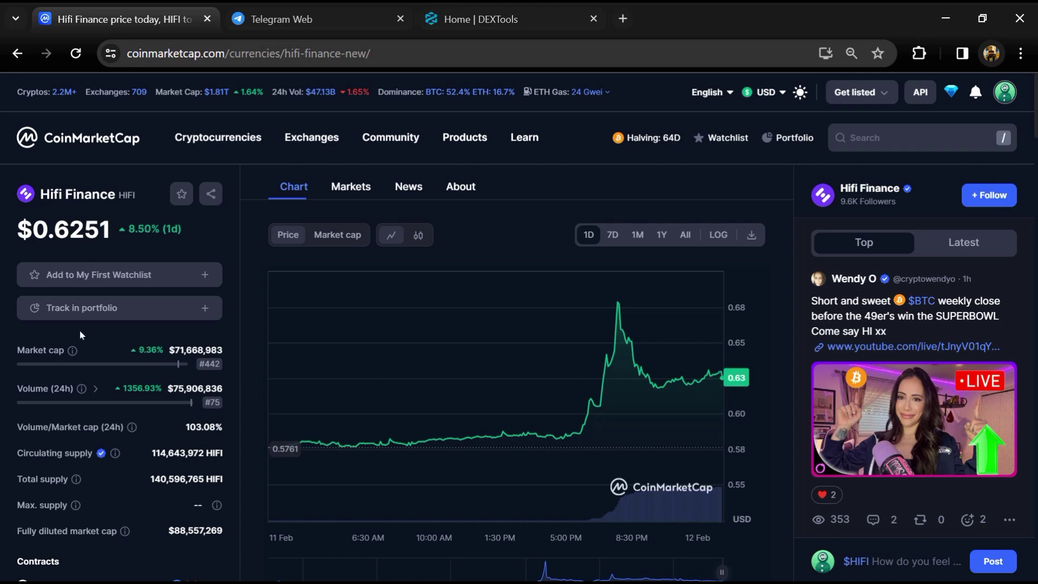
pyautogui.scroll(-3, 73, 352)
pyautogui.scroll(-2, 57, 364)
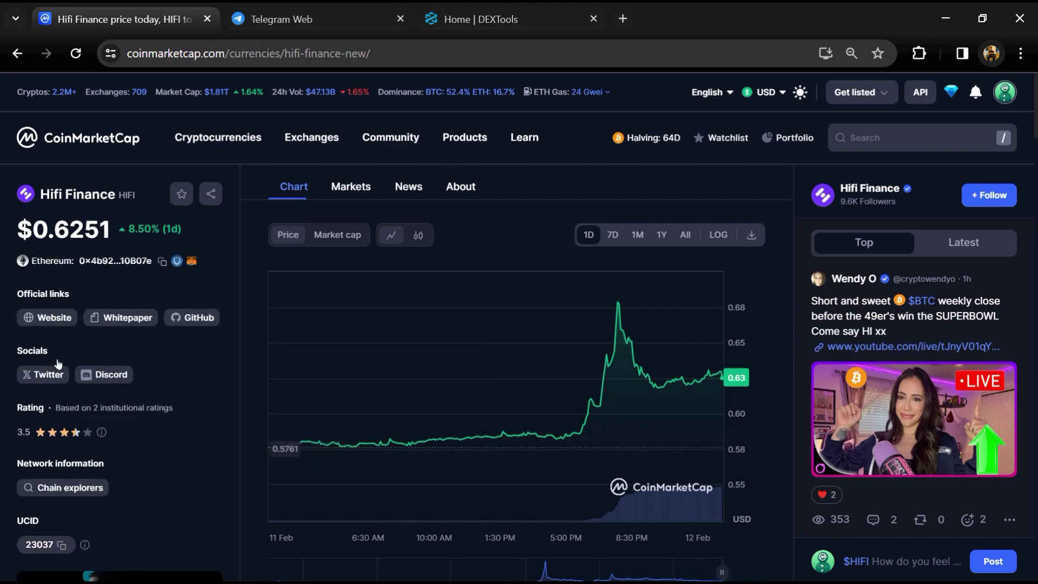
# - Check HIFI's 3.5 rating, draft a bearish $HIFI comment, show Latest posts, copy the contract
pyautogui.doubleClick(24, 432)
pyautogui.scroll(2, 201, 393)
pyautogui.scroll(2, 200, 395)
pyautogui.scroll(1, 200, 395)
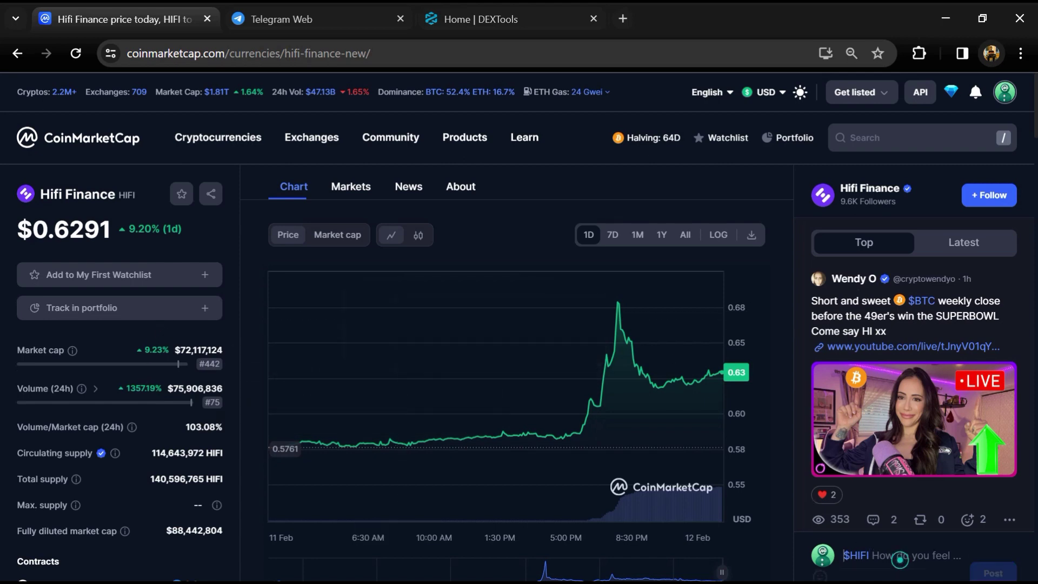
pyautogui.click(994, 562)
pyautogui.click(862, 559)
pyautogui.click(898, 563)
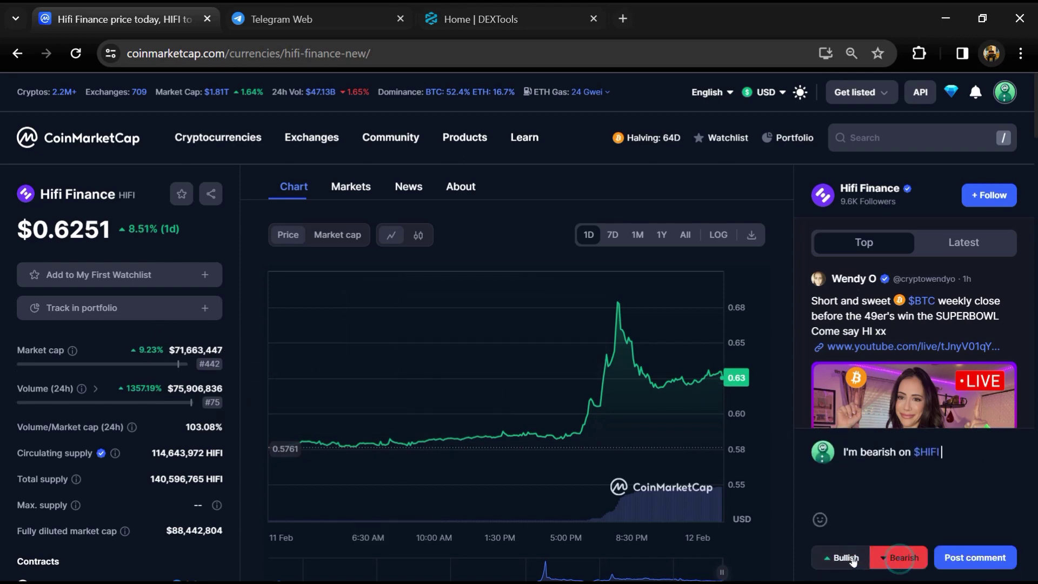
pyautogui.click(900, 560)
pyautogui.click(907, 556)
pyautogui.scroll(-5, 938, 301)
pyautogui.scroll(-3, 956, 252)
pyautogui.click(973, 200)
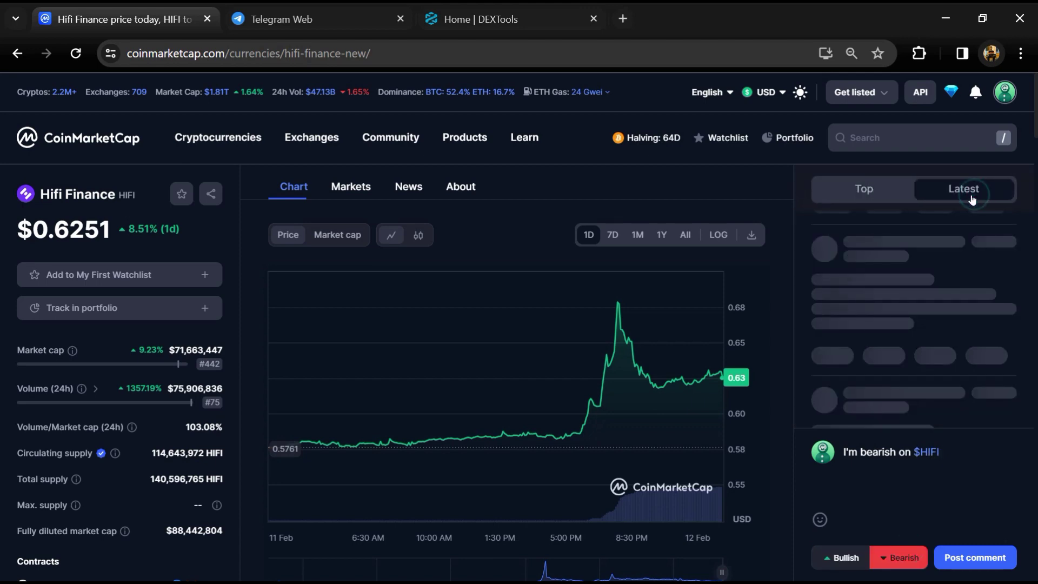
pyautogui.scroll(-5, 909, 341)
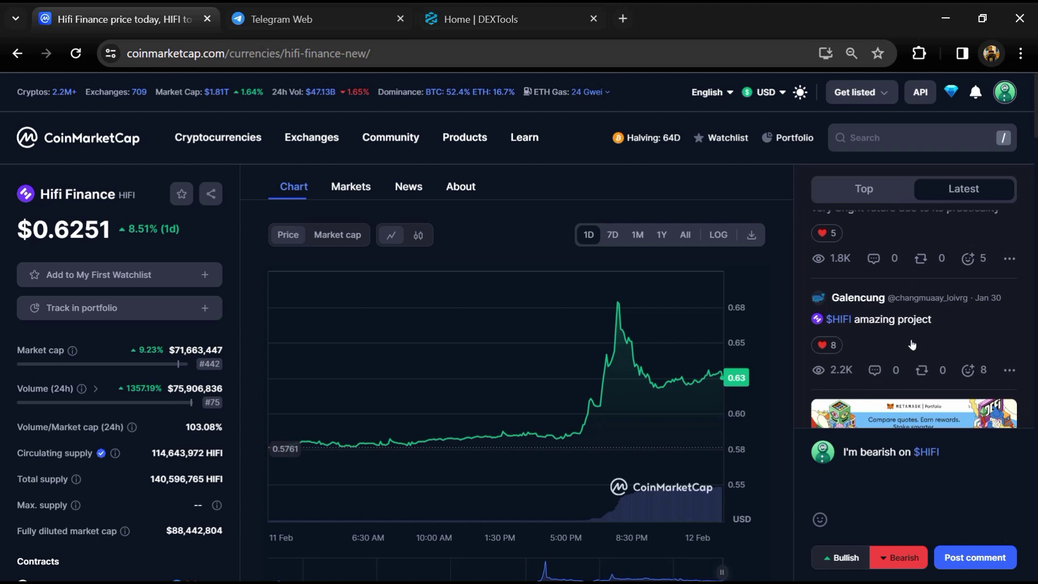
pyautogui.scroll(-3, 195, 379)
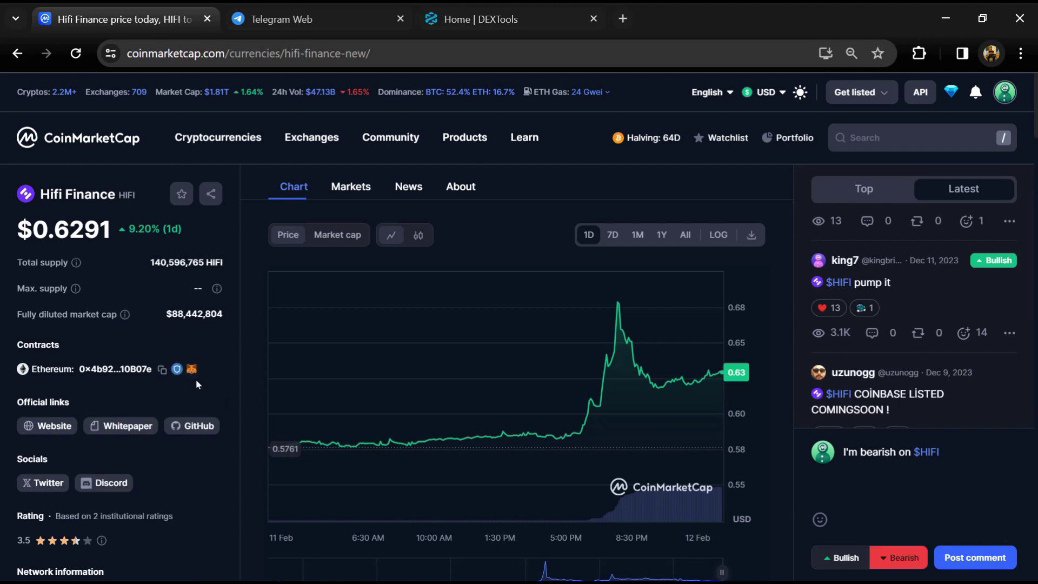
pyautogui.click(162, 371)
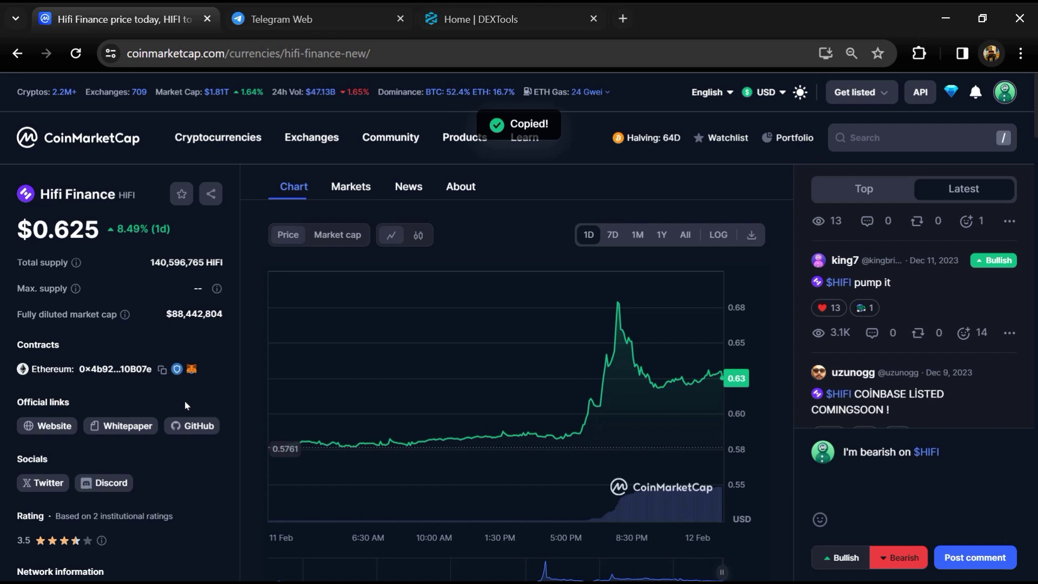
# - Find the HIFI/USDC pair on DEXTools by searching with the pasted HIFI contract address
pyautogui.click(518, 17)
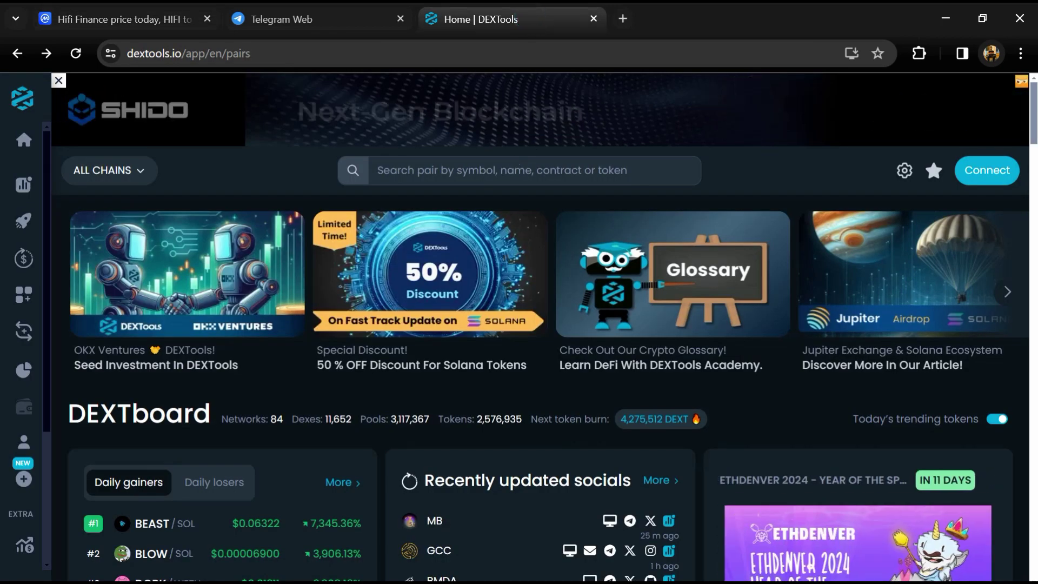
pyautogui.click(517, 169)
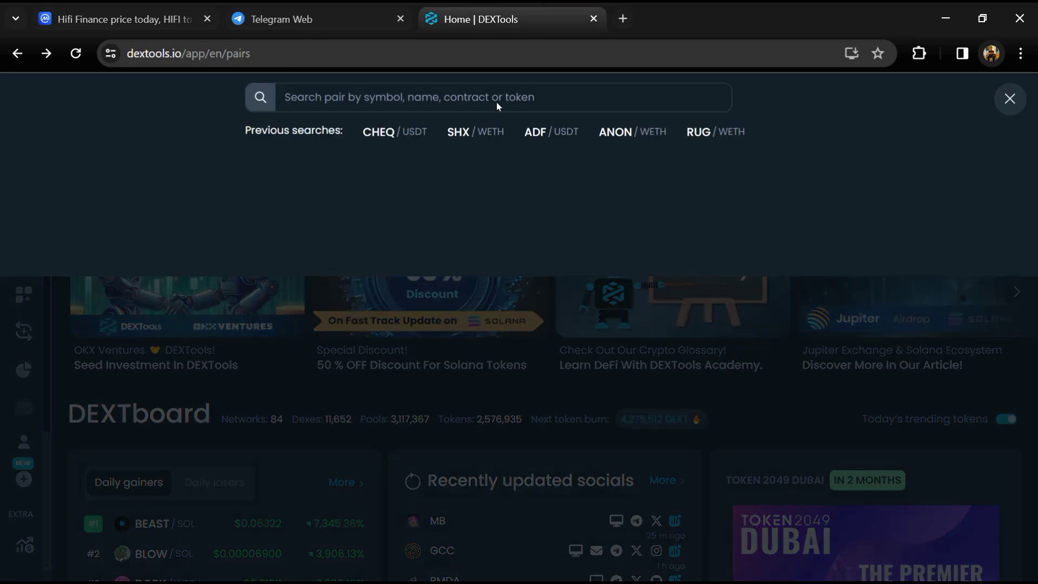
pyautogui.rightClick(493, 96)
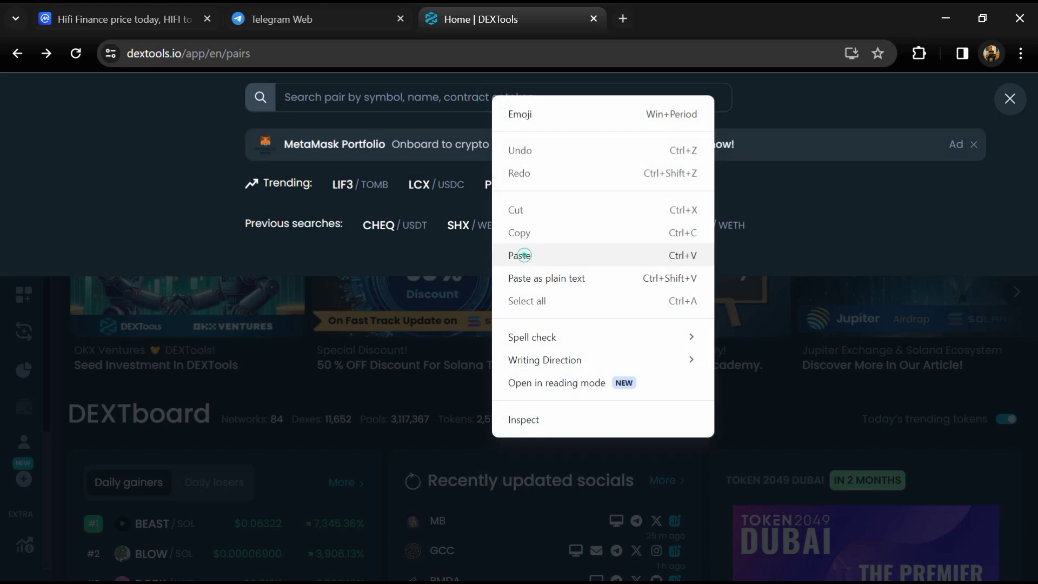
pyautogui.click(523, 255)
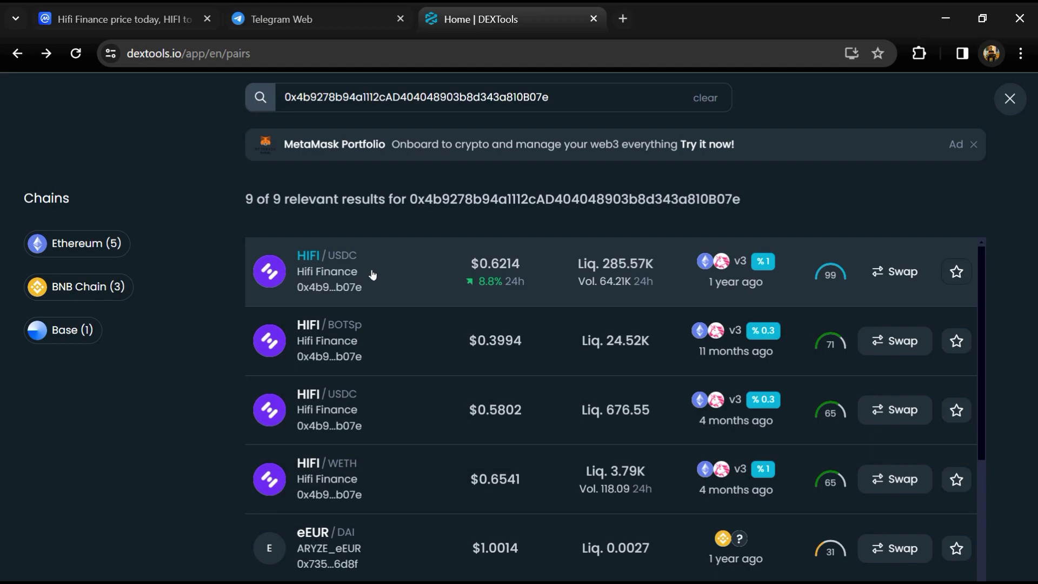
pyautogui.click(373, 275)
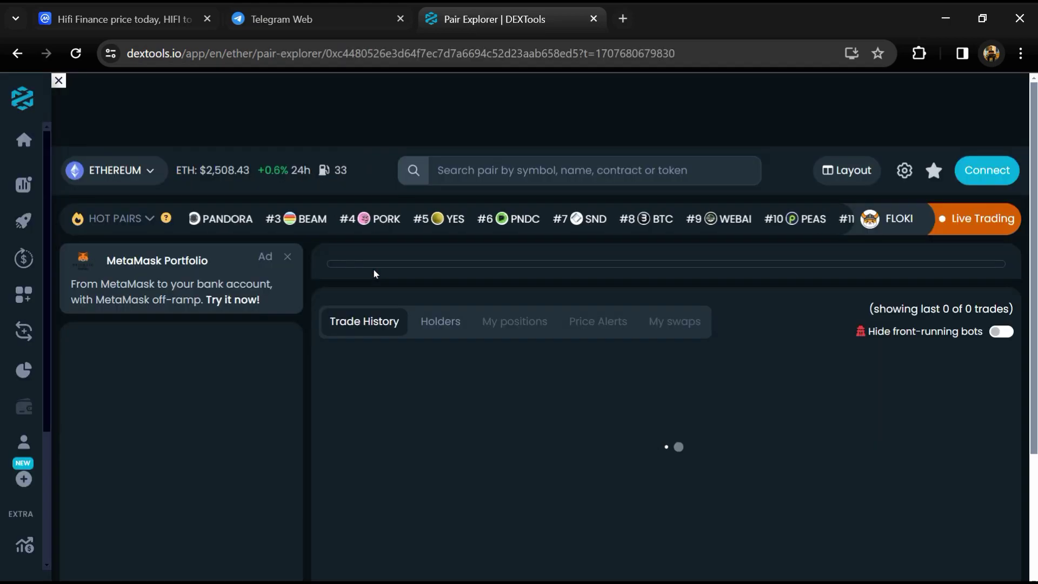
pyautogui.scroll(-3, 191, 340)
pyautogui.scroll(-5, 191, 352)
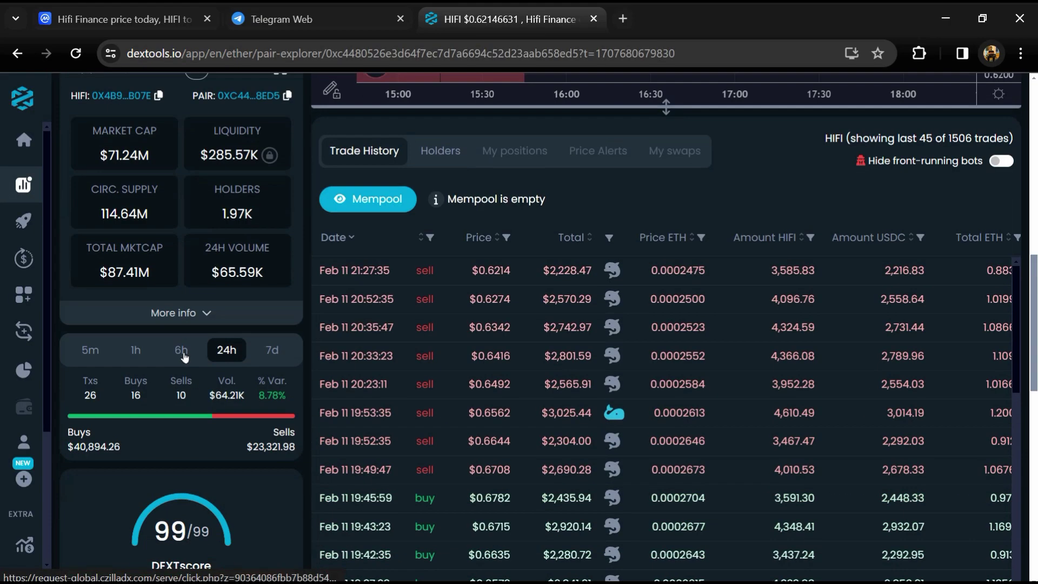
pyautogui.scroll(-5, 179, 358)
pyautogui.scroll(-2, 179, 357)
pyautogui.moveTo(74, 343); pyautogui.dragTo(183, 343)
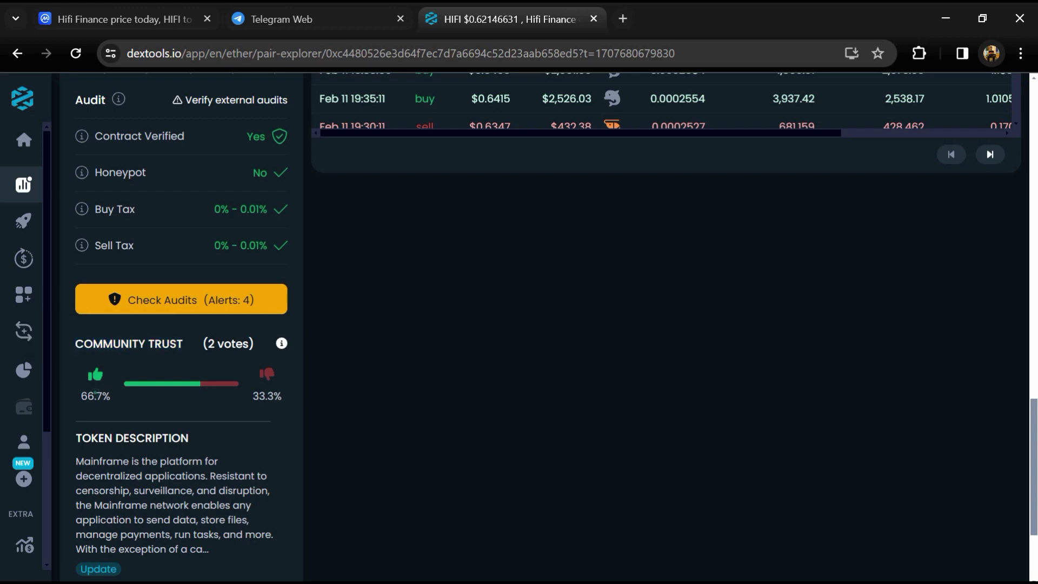
# - Review the 66.7% / 33.3% community trust votes and open the full HIFI audit results
pyautogui.doubleClick(92, 395)
pyautogui.doubleClick(259, 397)
pyautogui.click(276, 419)
pyautogui.click(180, 305)
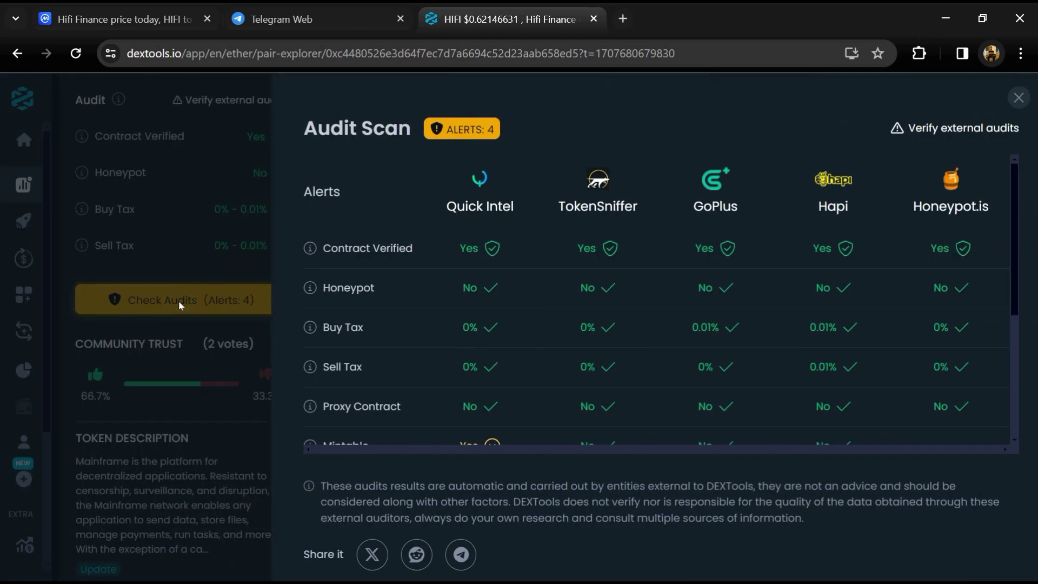
pyautogui.scroll(-3, 715, 263)
pyautogui.scroll(-2, 700, 294)
pyautogui.scroll(5, 700, 295)
# - Close DEXTools' audit scan and return to CoinMarketCap's Hifi Finance page
pyautogui.click(1019, 98)
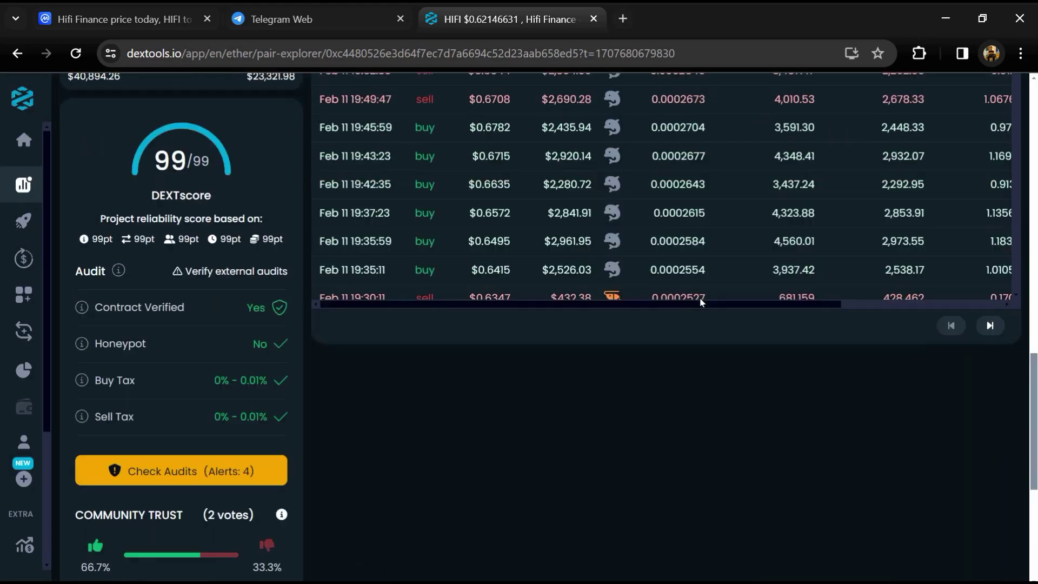
pyautogui.scroll(5, 637, 245)
pyautogui.scroll(-2, 637, 246)
pyautogui.scroll(-2, 629, 259)
pyautogui.scroll(-2, 626, 264)
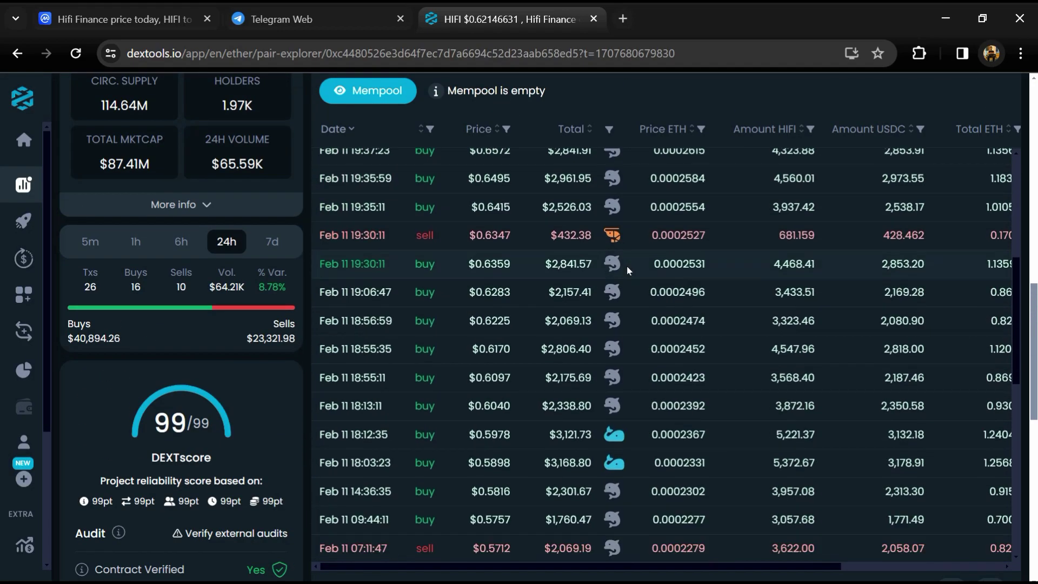
pyautogui.scroll(-1, 626, 275)
pyautogui.scroll(-2, 626, 275)
pyautogui.scroll(-3, 625, 275)
pyautogui.scroll(-5, 486, 243)
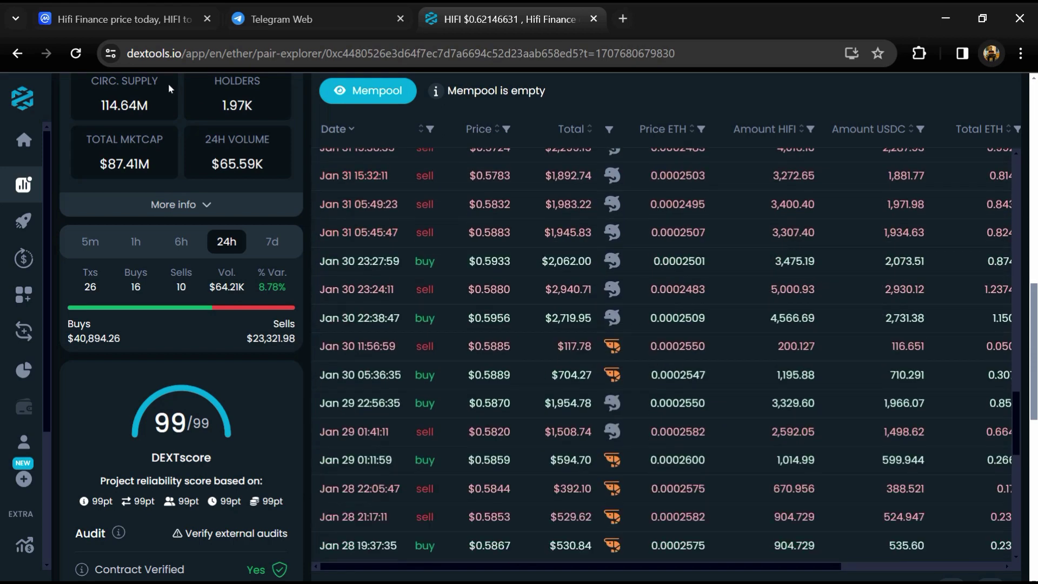
pyautogui.click(123, 21)
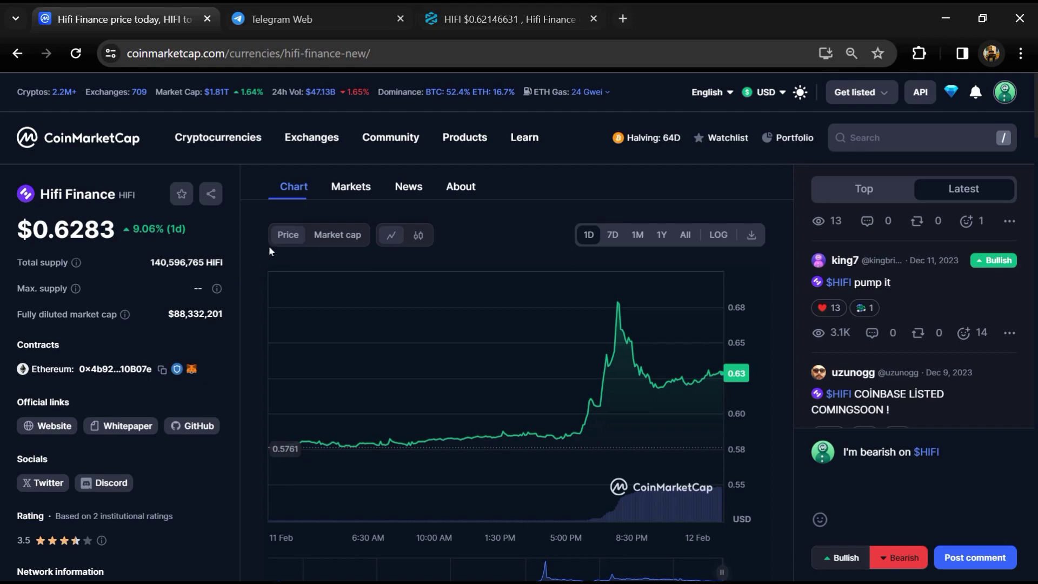
# - Expand Hifi Finance's markets table to all 36 pairs and review the pair filters
pyautogui.click(326, 192)
pyautogui.scroll(-2, 724, 570)
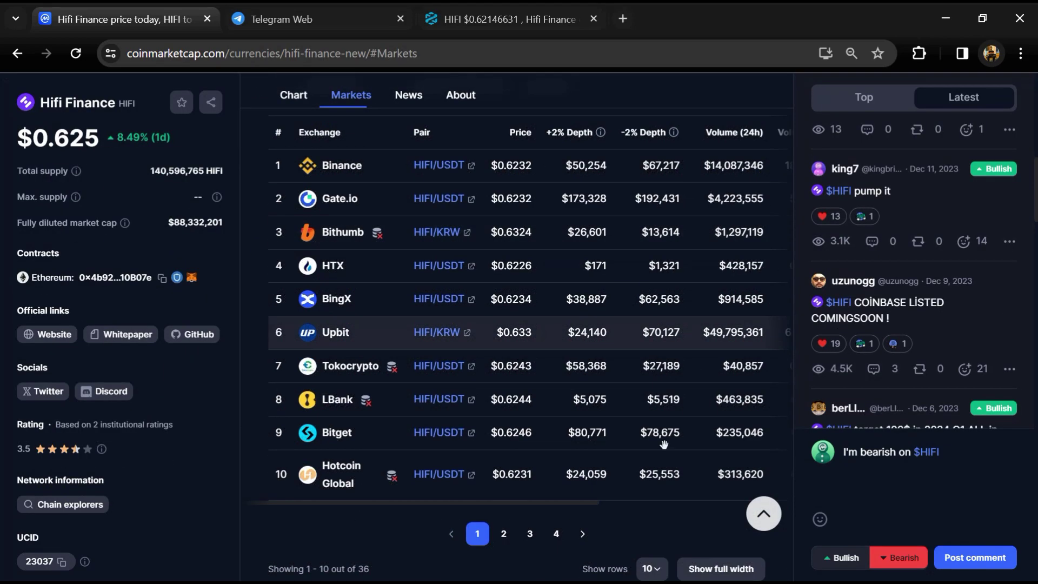
pyautogui.click(725, 570)
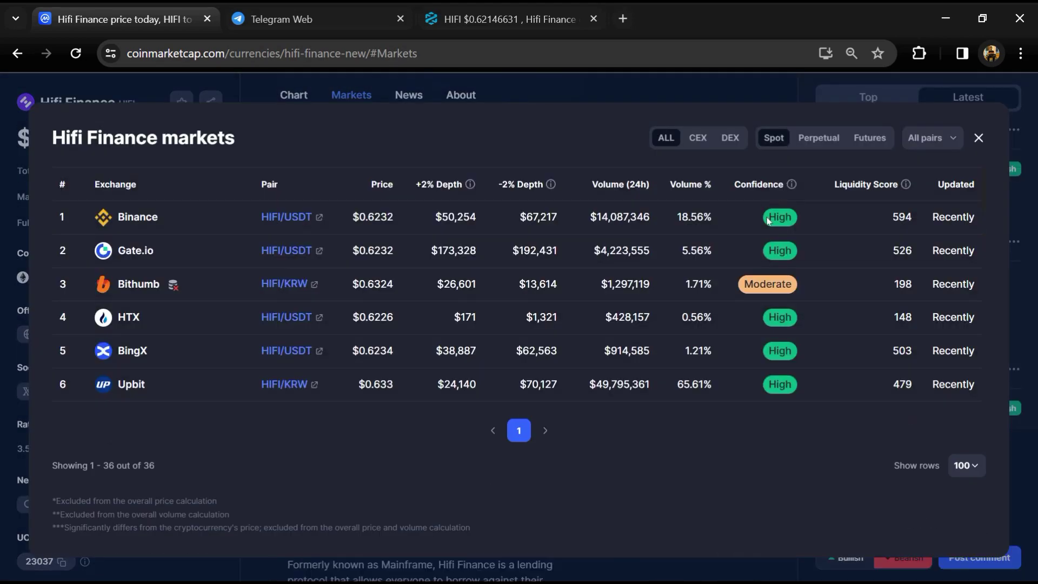
pyautogui.scroll(-3, 768, 211)
pyautogui.scroll(-1, 768, 221)
pyautogui.scroll(-2, 769, 221)
pyautogui.scroll(-3, 768, 222)
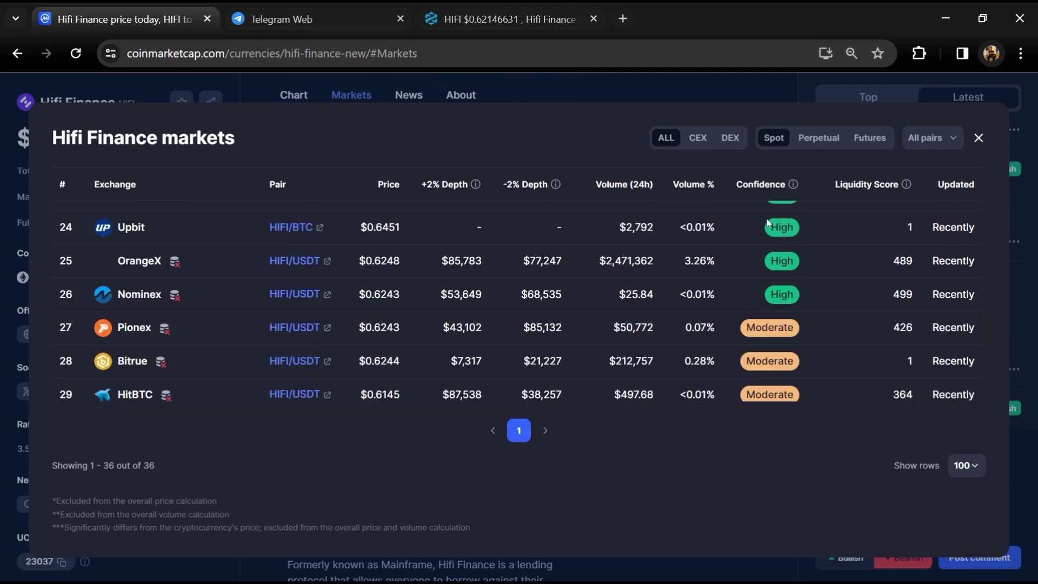
pyautogui.scroll(-2, 768, 220)
pyautogui.scroll(10, 768, 222)
pyautogui.scroll(3, 770, 228)
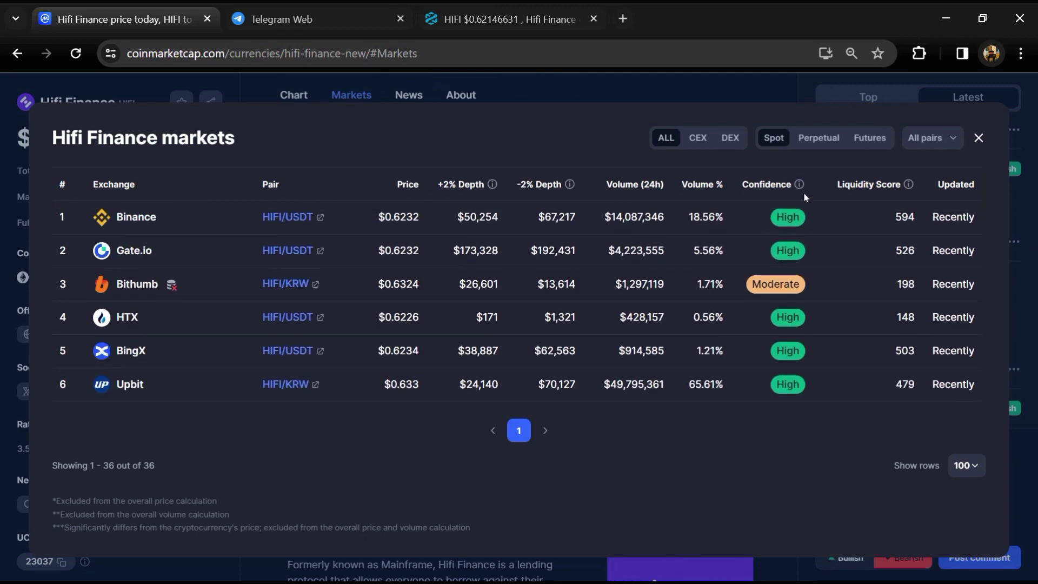
pyautogui.click(941, 142)
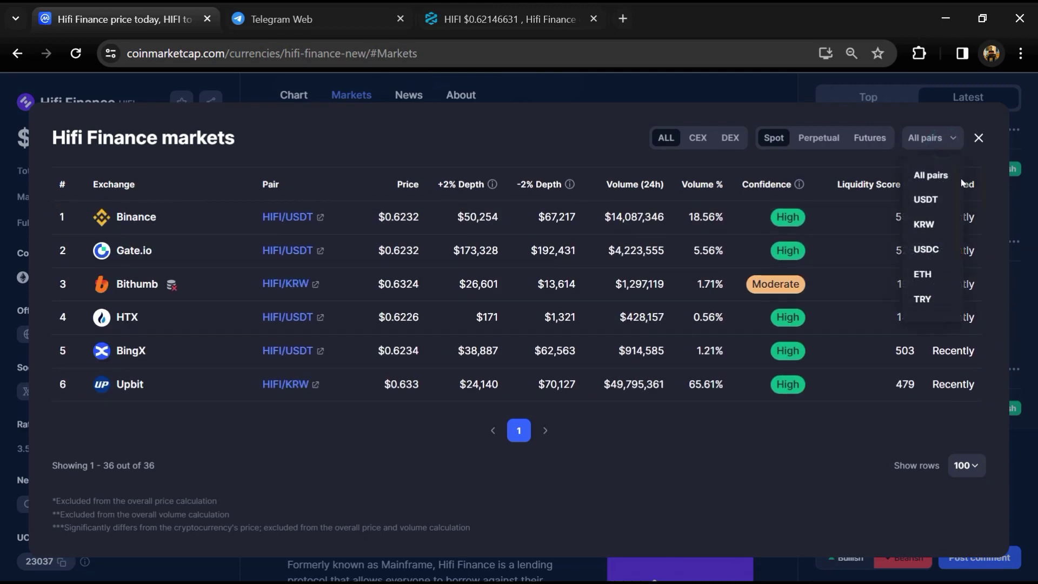
pyautogui.click(979, 137)
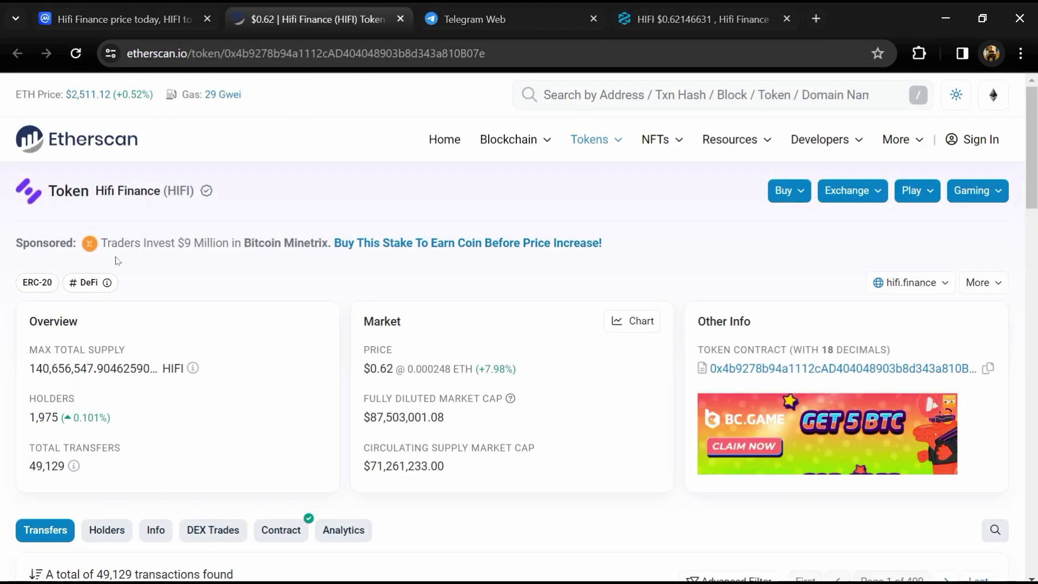
pyautogui.scroll(-5, 116, 261)
pyautogui.scroll(2, 116, 260)
# - List Etherscan's HIFI top holders, noting Binance 8's 15.6272% and Gate.io's 0.2266% shares
pyautogui.click(107, 204)
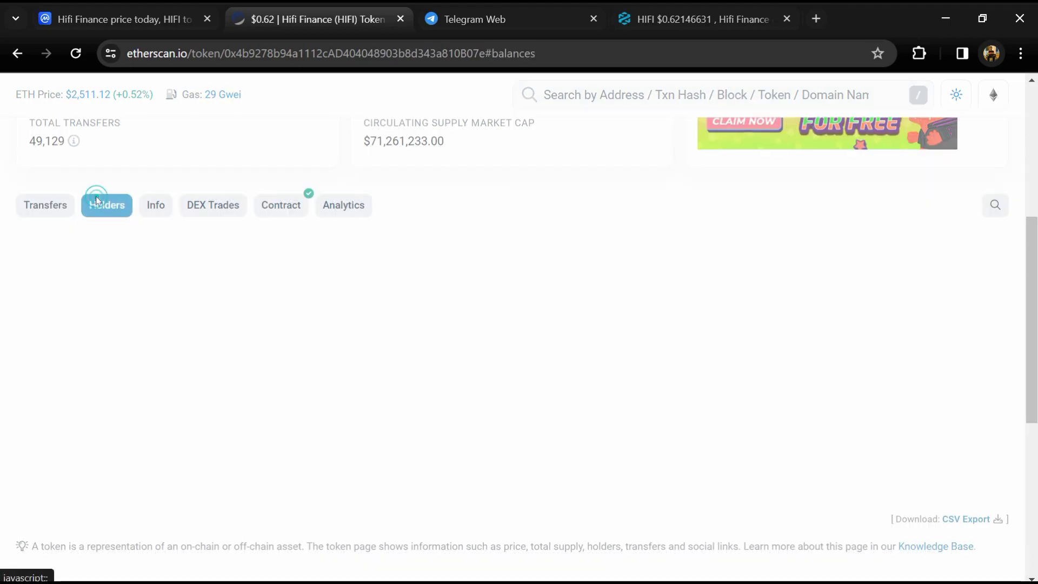
pyautogui.scroll(-2, 858, 490)
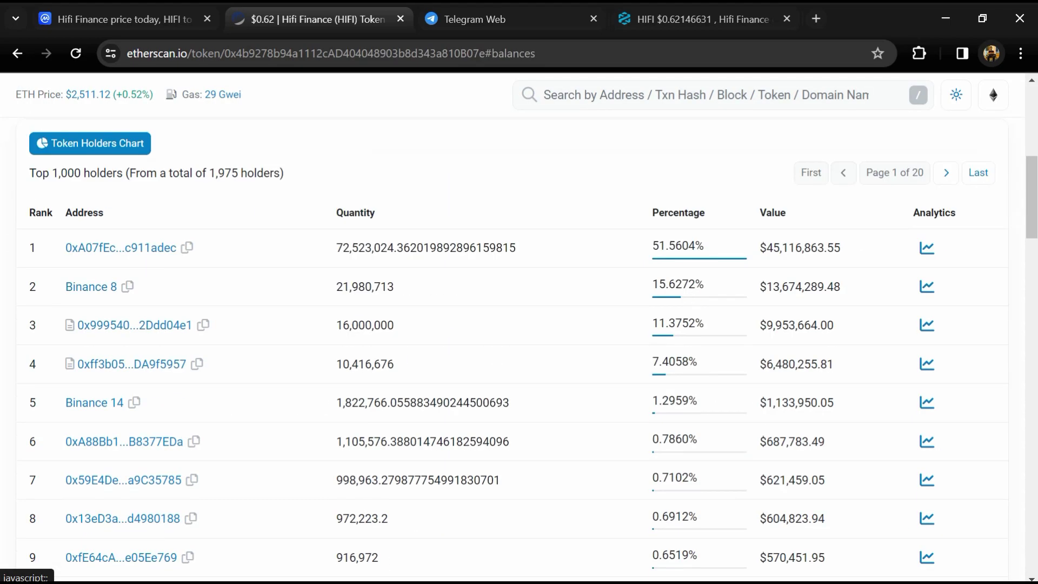
pyautogui.doubleClick(673, 284)
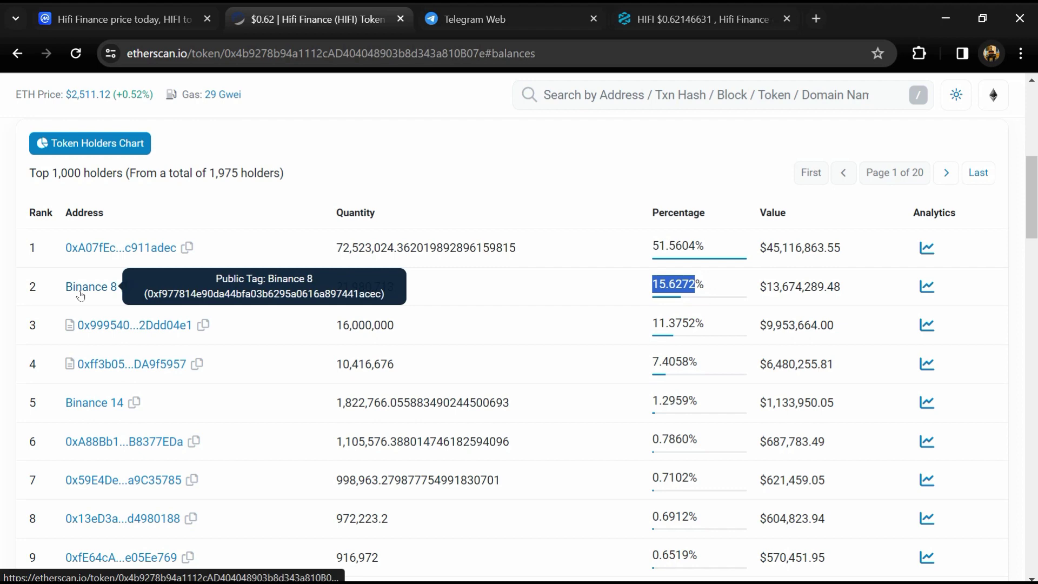
pyautogui.click(595, 424)
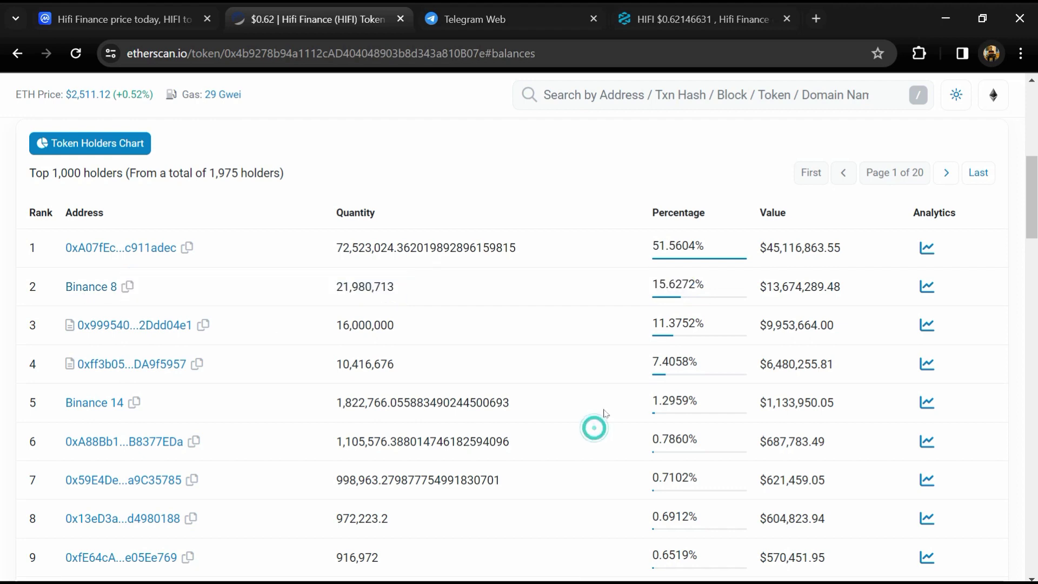
pyautogui.scroll(-3, 602, 413)
pyautogui.scroll(-4, 604, 414)
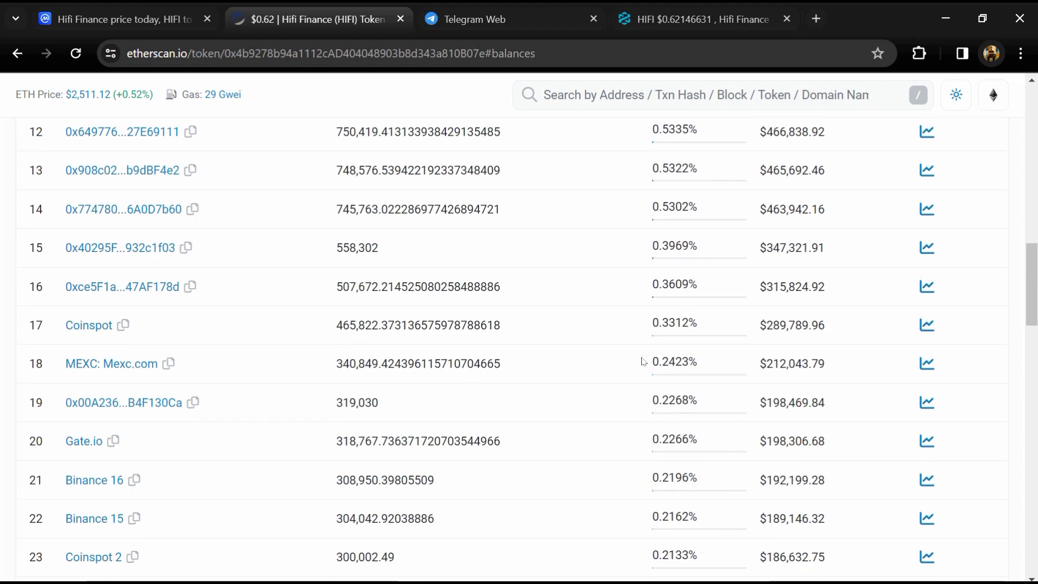
pyautogui.scroll(-1, 643, 362)
pyautogui.doubleClick(670, 331)
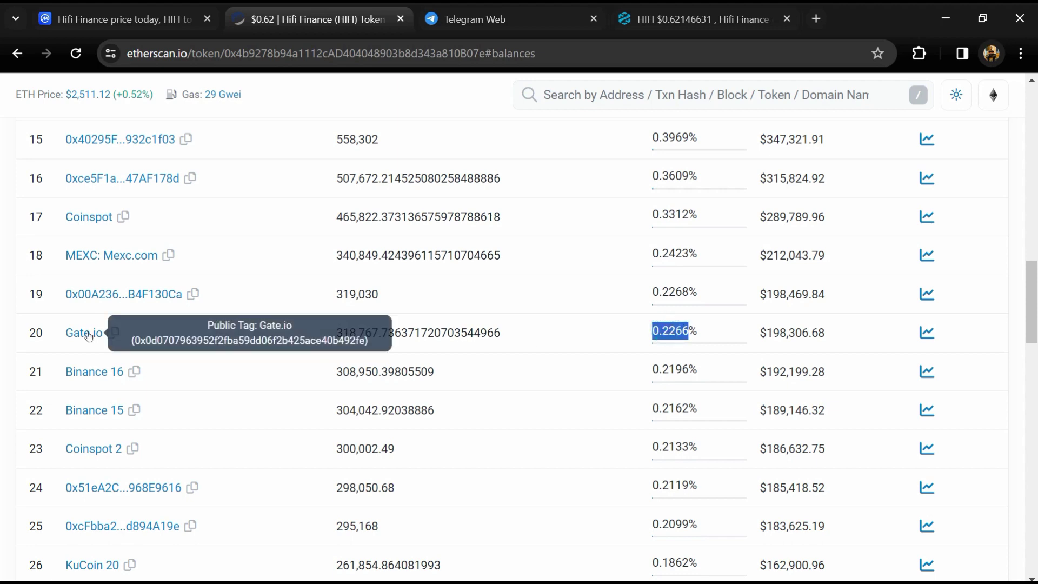
pyautogui.click(597, 413)
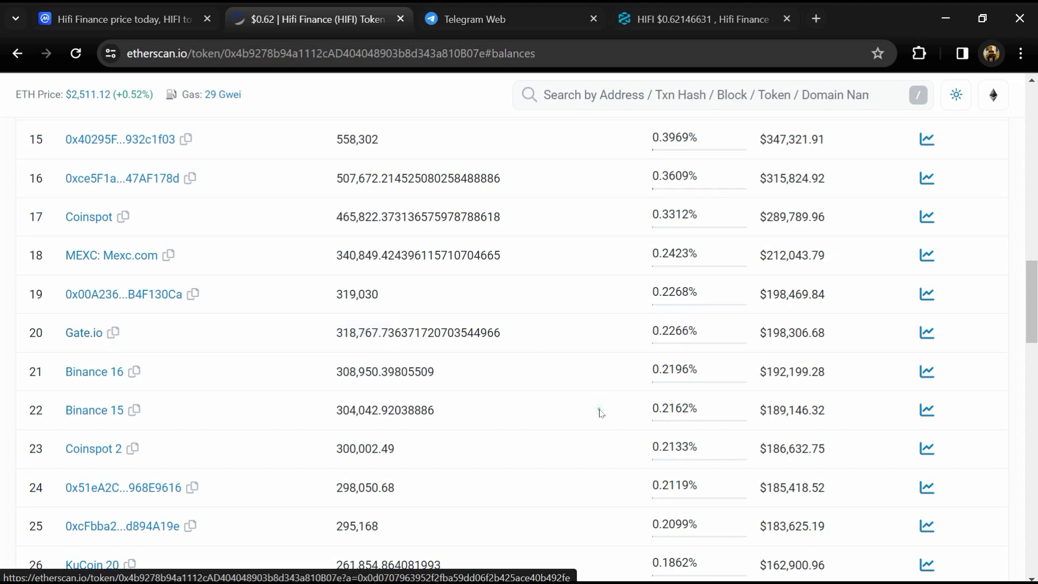
pyautogui.scroll(-3, 679, 403)
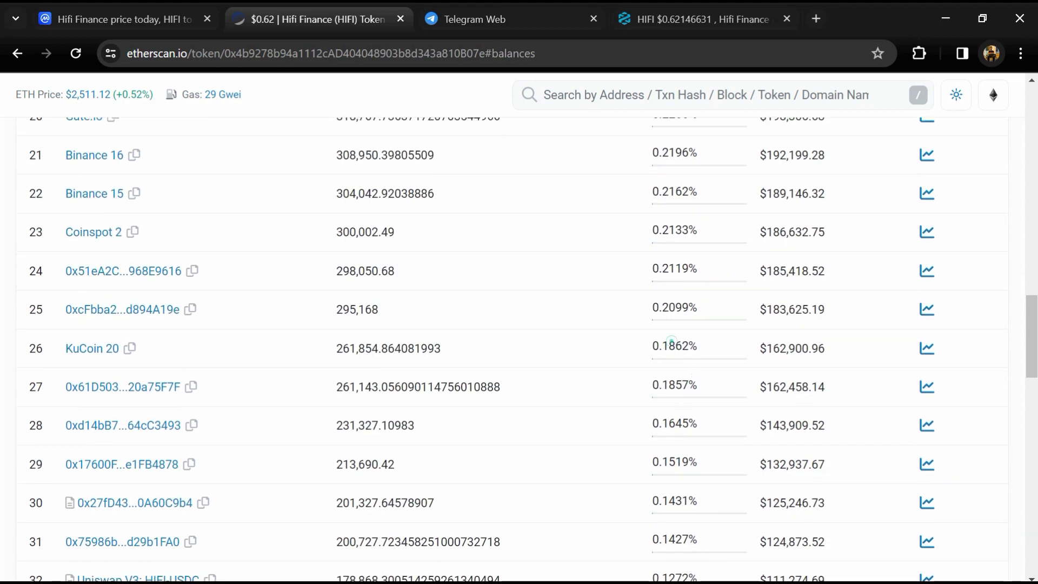